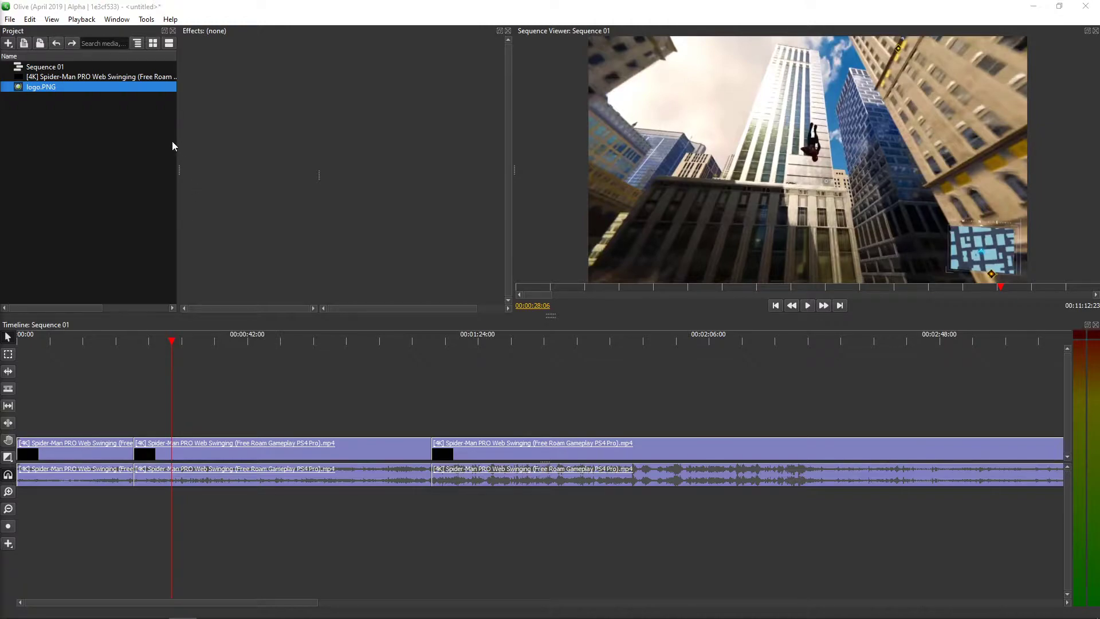
# - Drop logo.PNG above the gameplay clip, preview the overlay, and select the logo clip
pyautogui.moveTo(31, 88)
pyautogui.mouseDown()
pyautogui.moveTo(109, 256)
pyautogui.moveTo(168, 431)
pyautogui.moveTo(399, 424)
pyautogui.mouseUp()
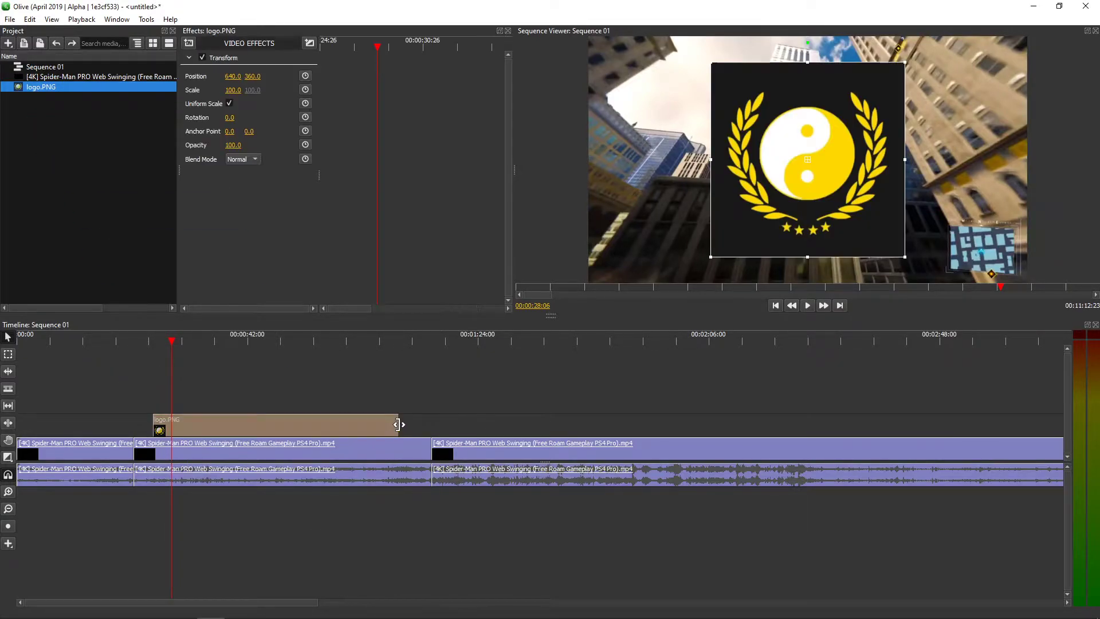
pyautogui.click(160, 344)
pyautogui.press('space')
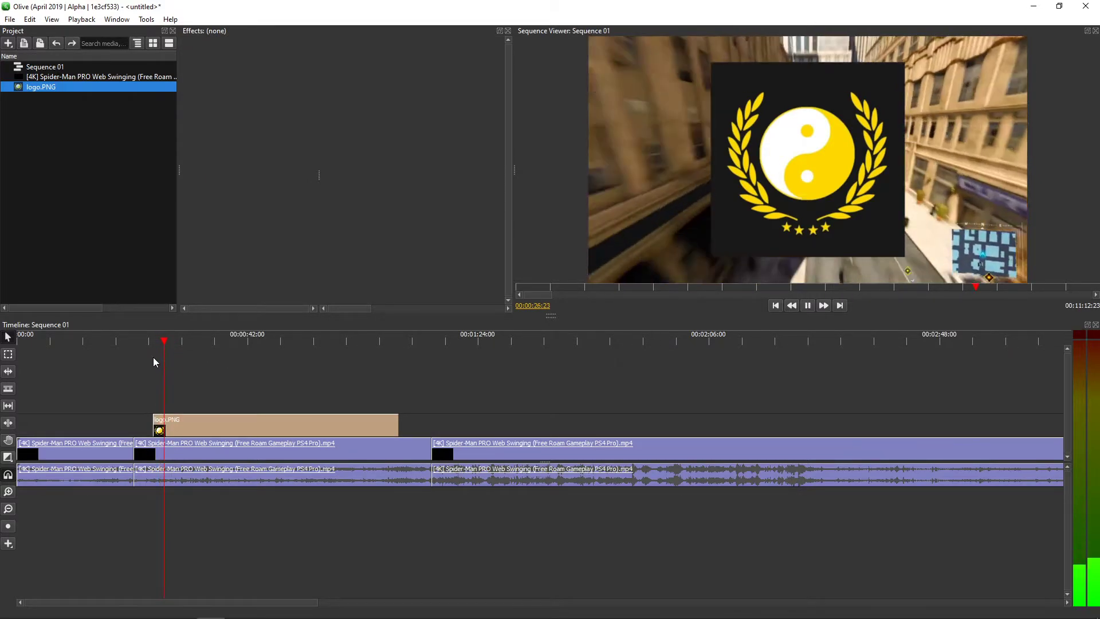
pyautogui.click(184, 420)
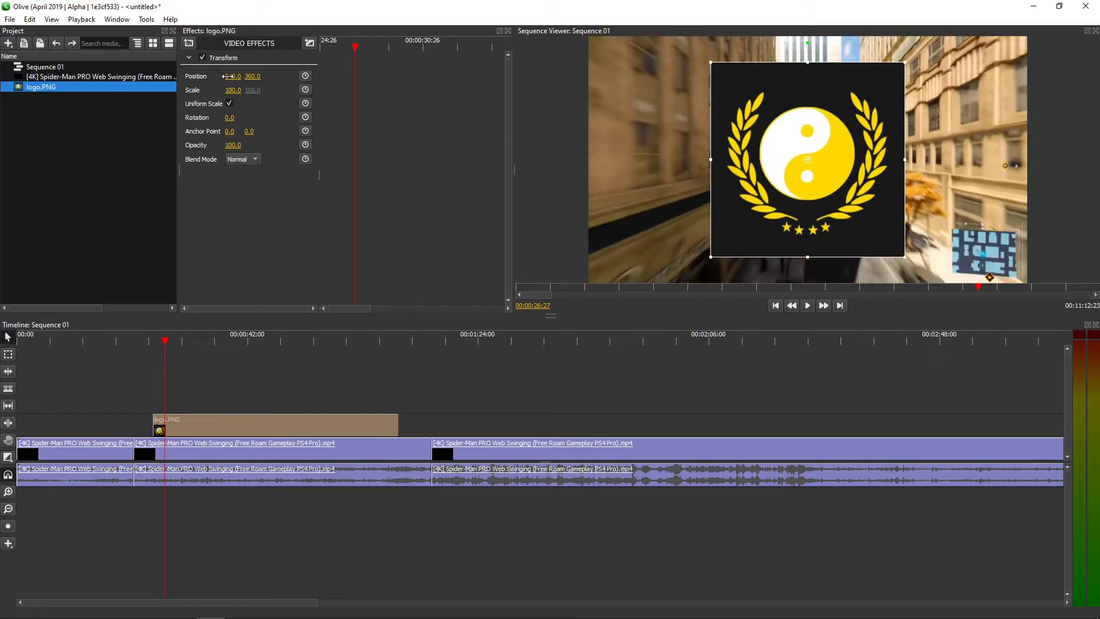
# - Shift the logo toward the lower-left with Position 212, 519 and Scale 57
pyautogui.moveTo(234, 76)
pyautogui.mouseDown()
pyautogui.moveTo(225, 90)
pyautogui.moveTo(260, 76)
pyautogui.moveTo(225, 76)
pyautogui.mouseUp()
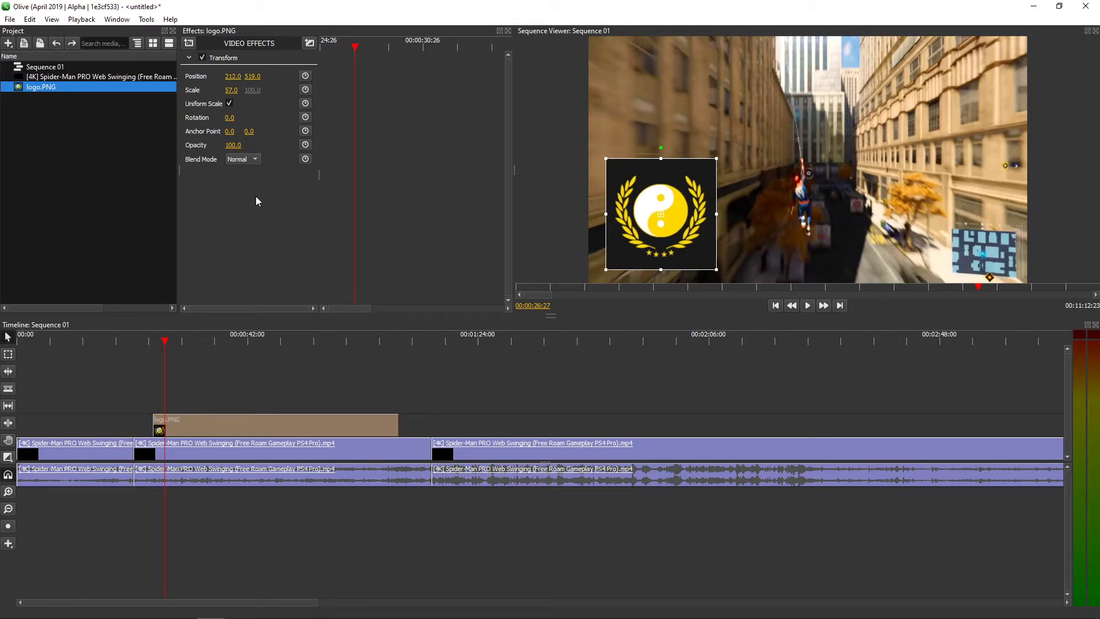
# - Set the logo's Transform Opacity to exactly 50
pyautogui.moveTo(235, 144); pyautogui.dragTo(225, 144)
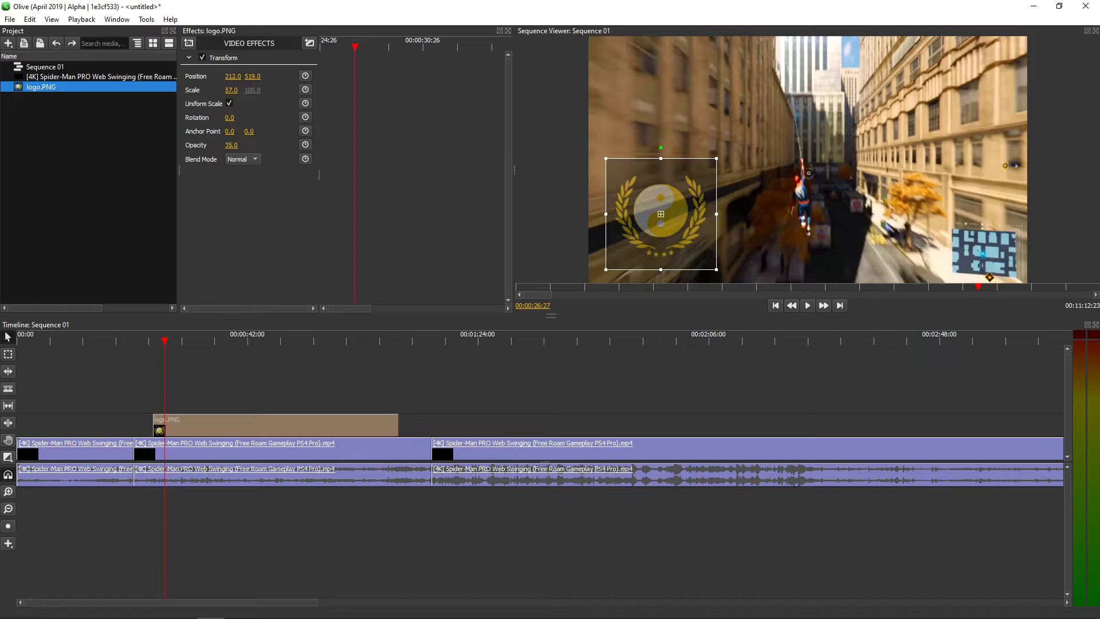
pyautogui.doubleClick(233, 145)
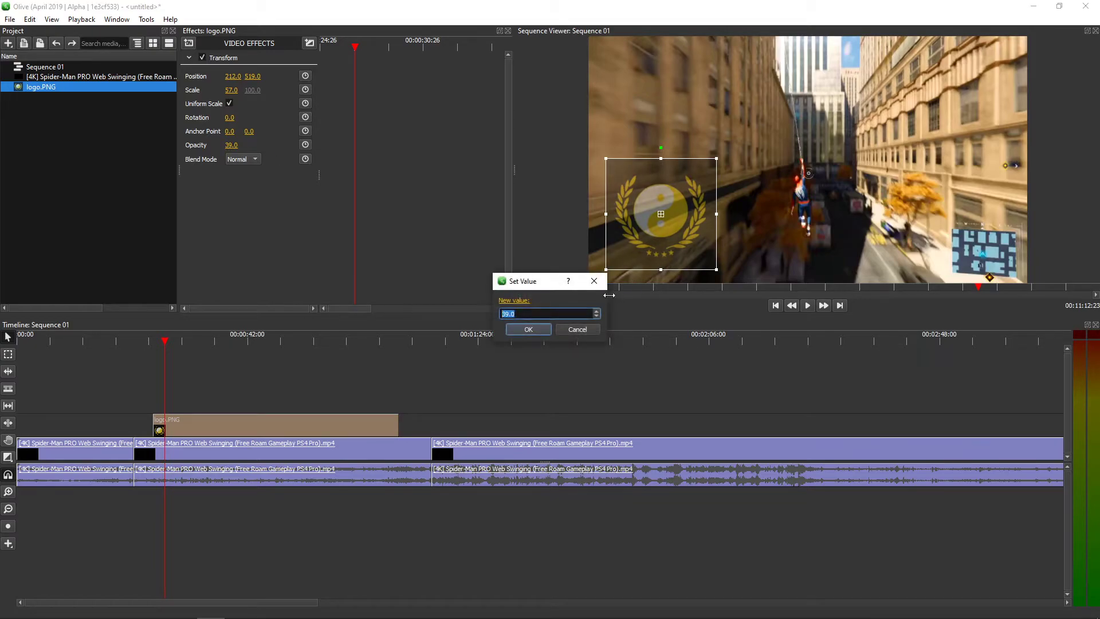
pyautogui.write('50')
pyautogui.press('Return')
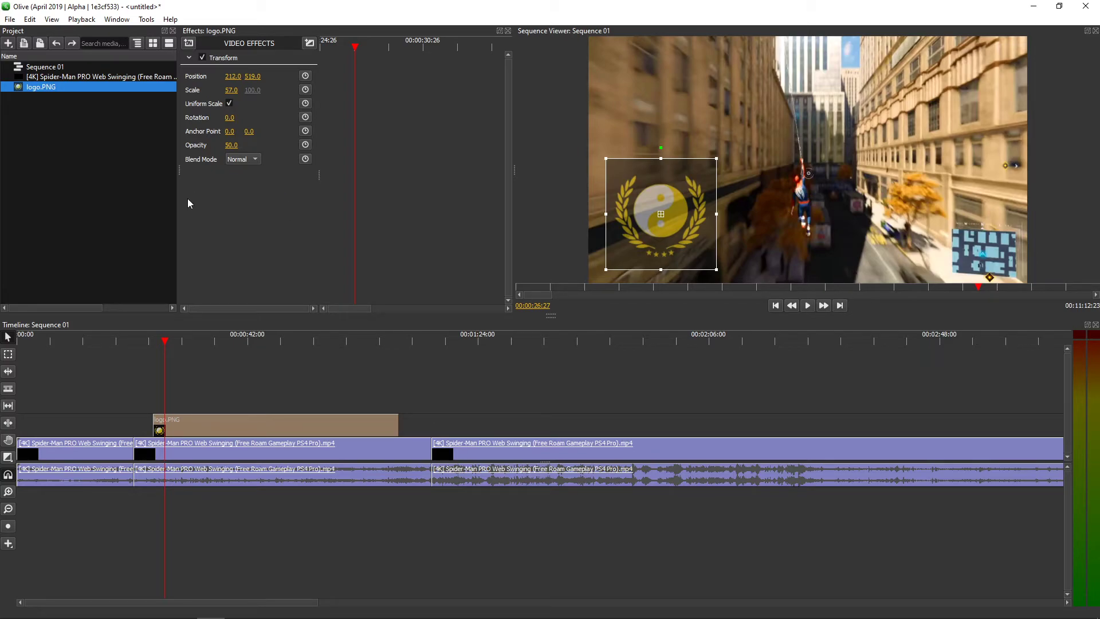
# - Return the logo opacity to 100 and set the Spider-Man clip's opacity to 95%
pyautogui.moveTo(232, 145); pyautogui.dragTo(276, 146)
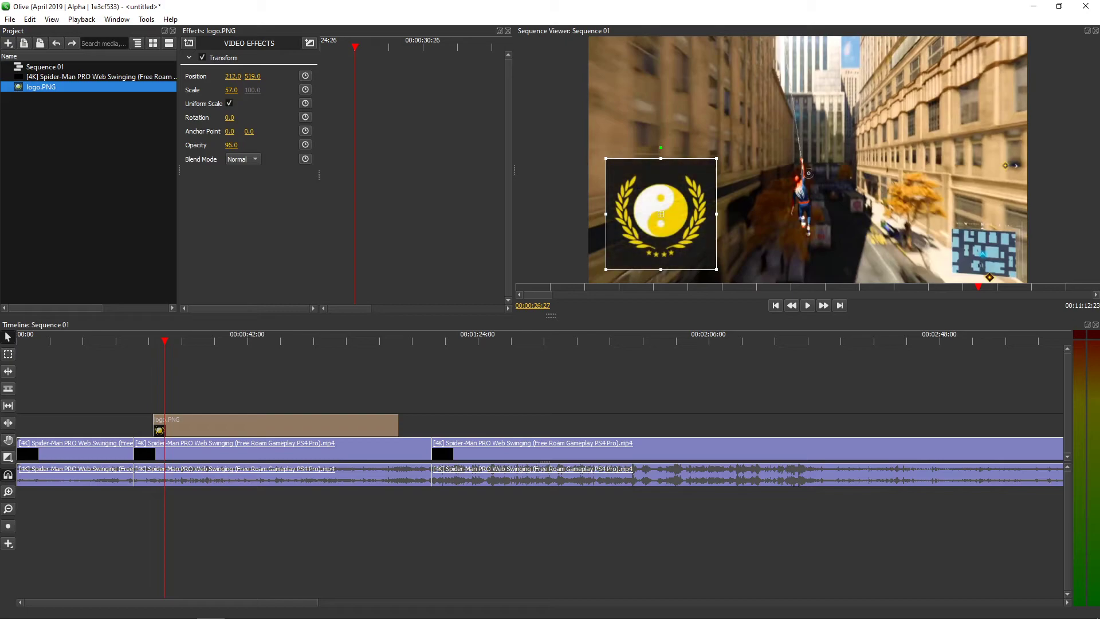
pyautogui.click(175, 450)
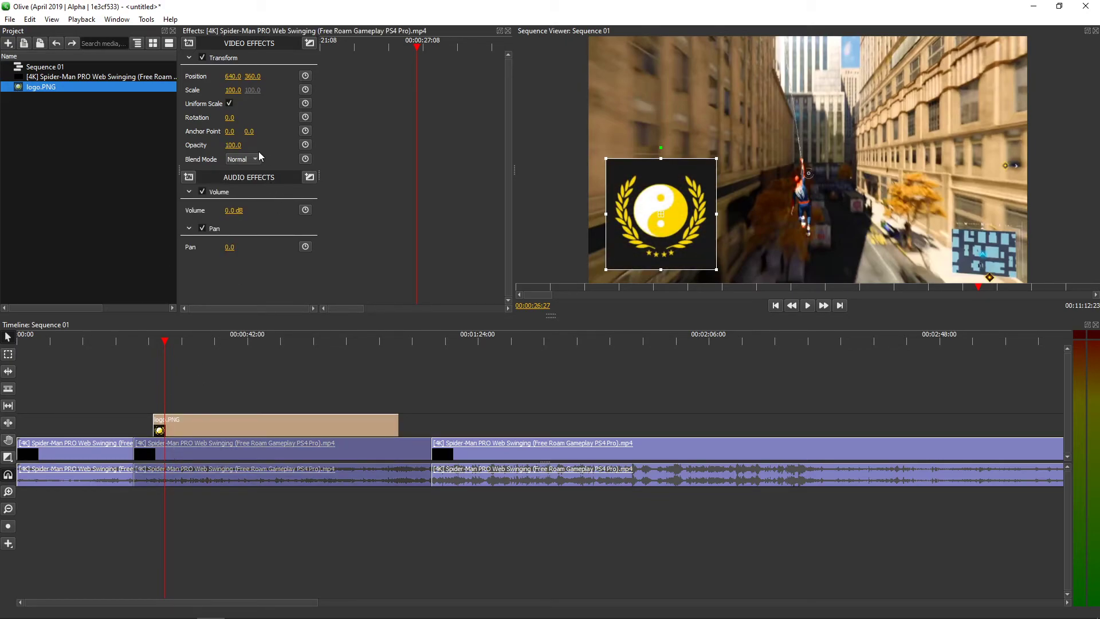
pyautogui.moveTo(233, 145)
pyautogui.mouseDown()
pyautogui.moveTo(215, 145)
pyautogui.moveTo(259, 146)
pyautogui.mouseUp()
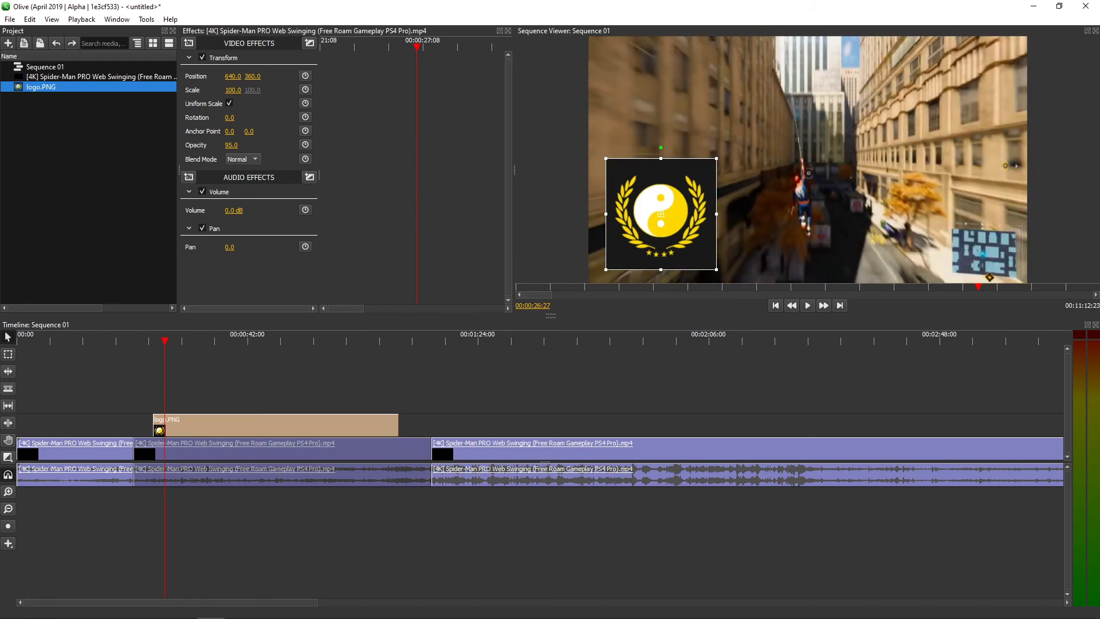